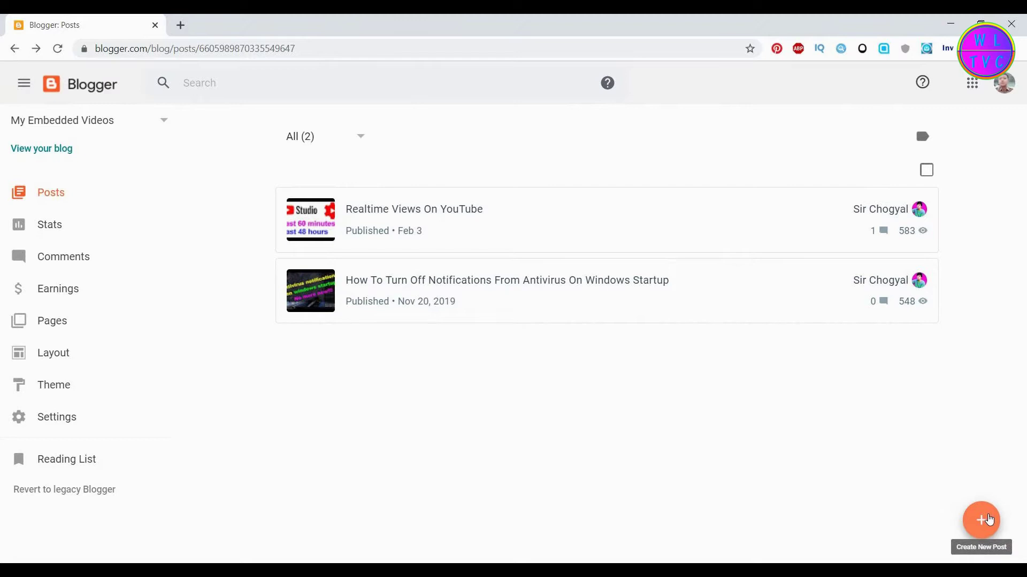
Start a new post and paste the textarea, copy button and script code from Notepad into its HTML
{"action": "left_click", "coordinate": [982, 521]}
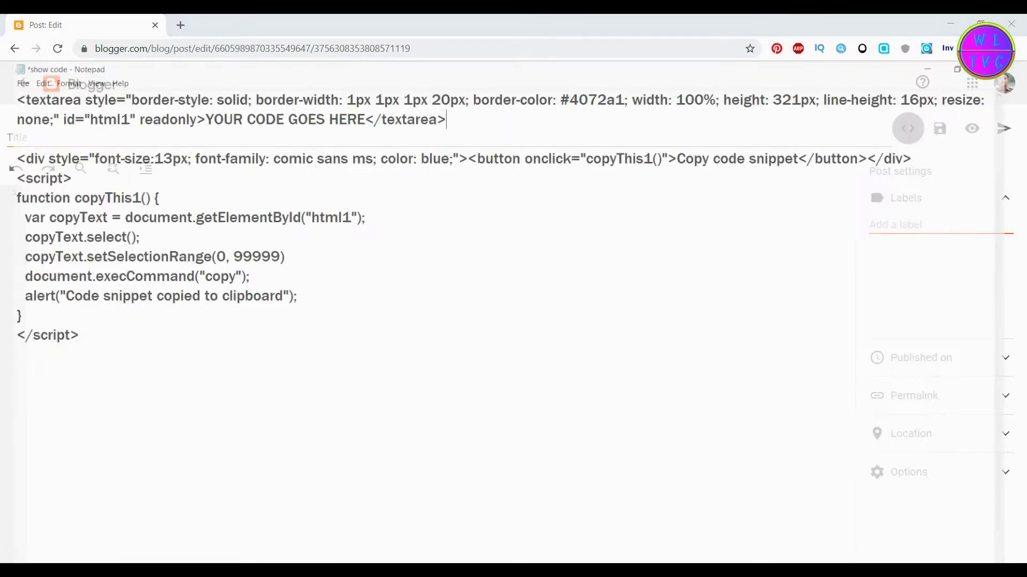
{"action": "left_click", "coordinate": [241, 522]}
{"action": "left_click", "coordinate": [101, 303]}
{"action": "key", "text": "ctrl+a"}
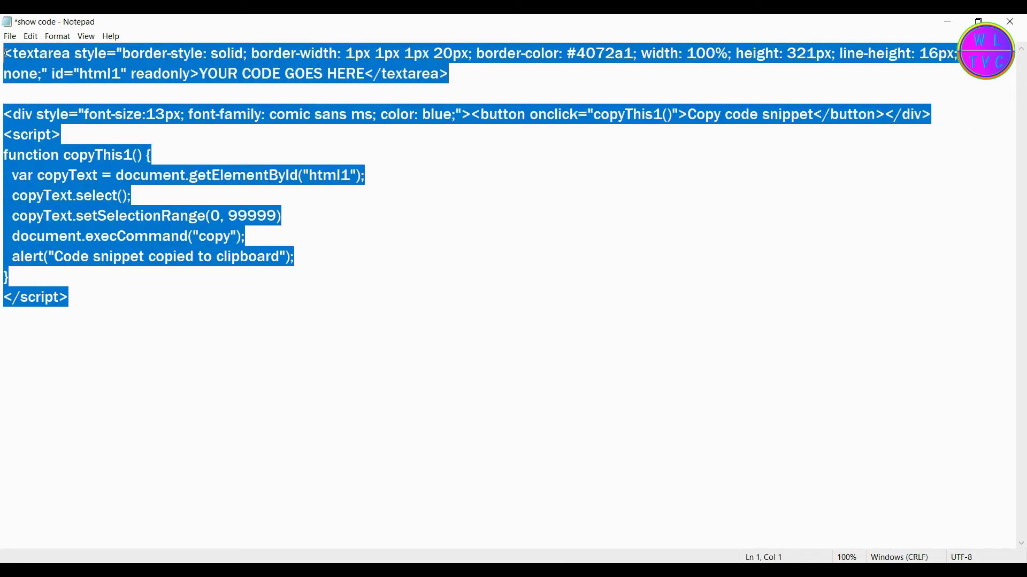
{"action": "right_click", "coordinate": [58, 75]}
{"action": "left_click", "coordinate": [81, 103]}
{"action": "left_click", "coordinate": [947, 22]}
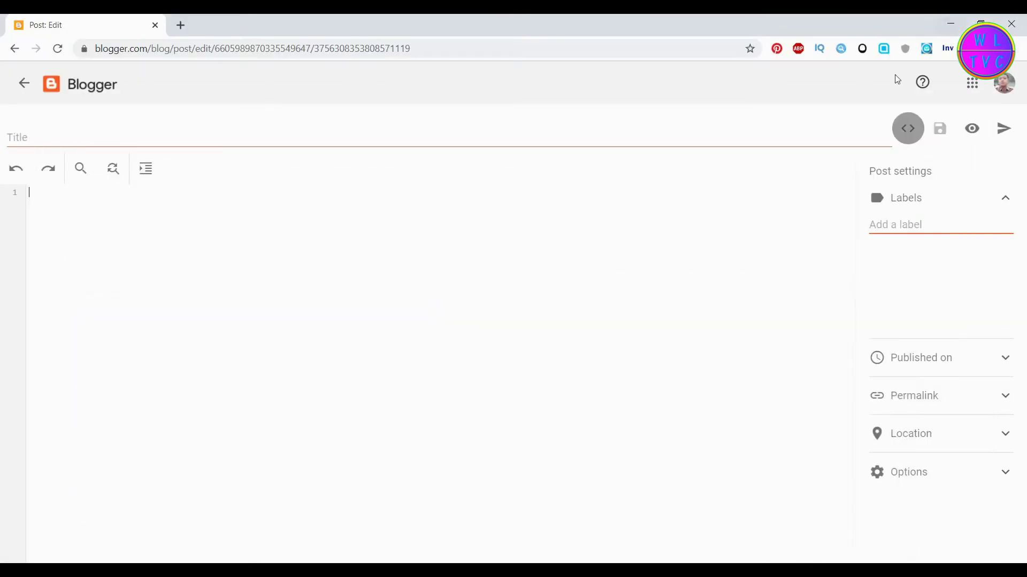
{"action": "right_click", "coordinate": [35, 192]}
{"action": "left_click", "coordinate": [72, 294]}
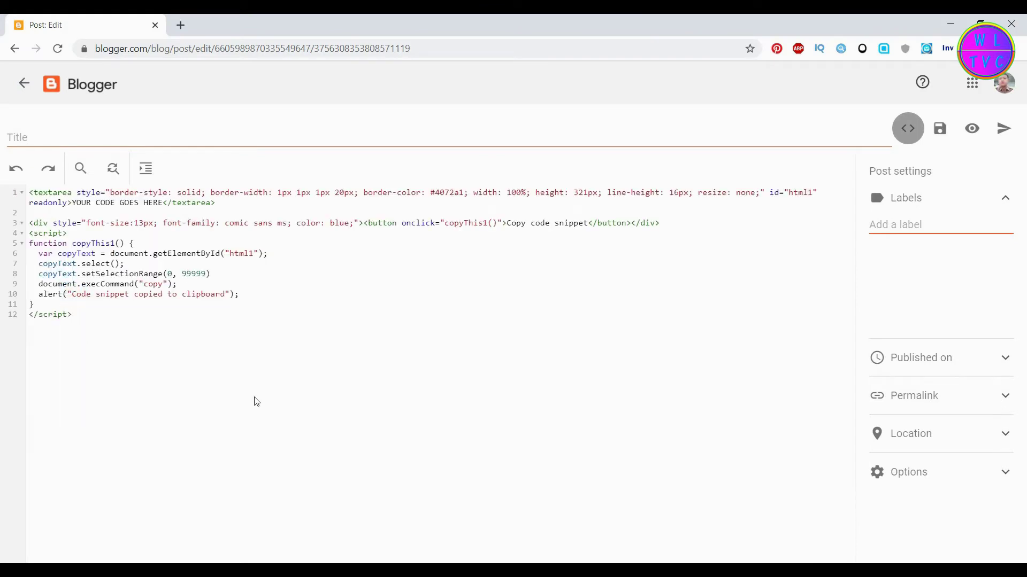
Select the YOUR CODE GOES HERE placeholder and copy the first CSS media query block from the notes
{"action": "left_click_drag", "start_coordinate": [72, 203], "coordinate": [166, 203]}
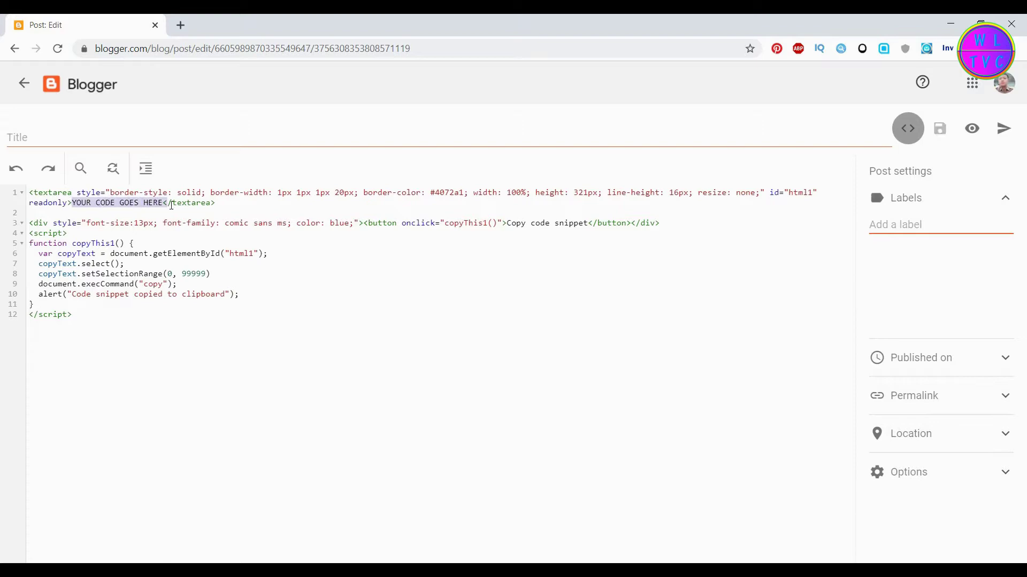
{"action": "key", "text": "alt+Tab"}
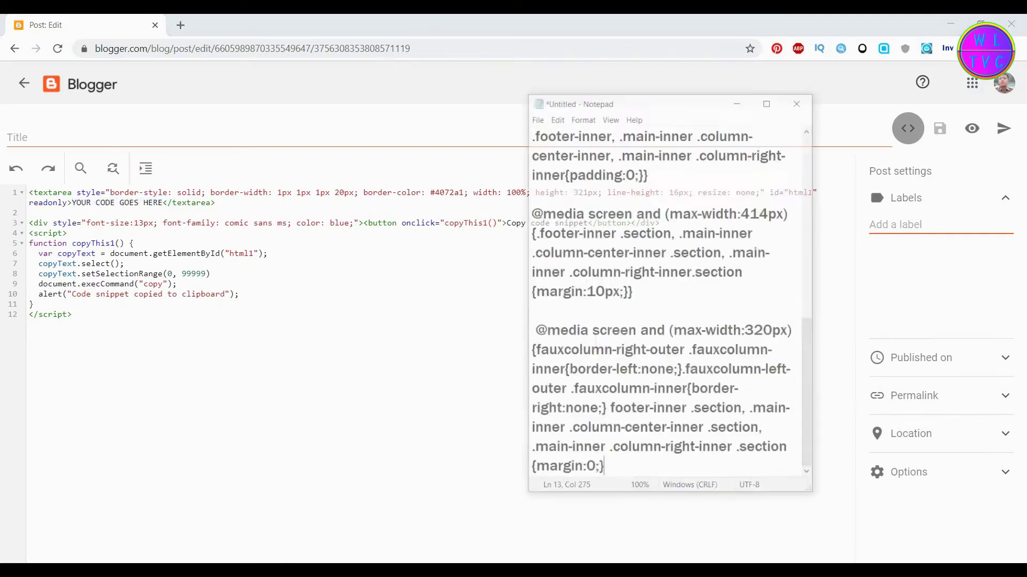
{"action": "left_click_drag", "start_coordinate": [826, 145], "coordinate": [557, 78]}
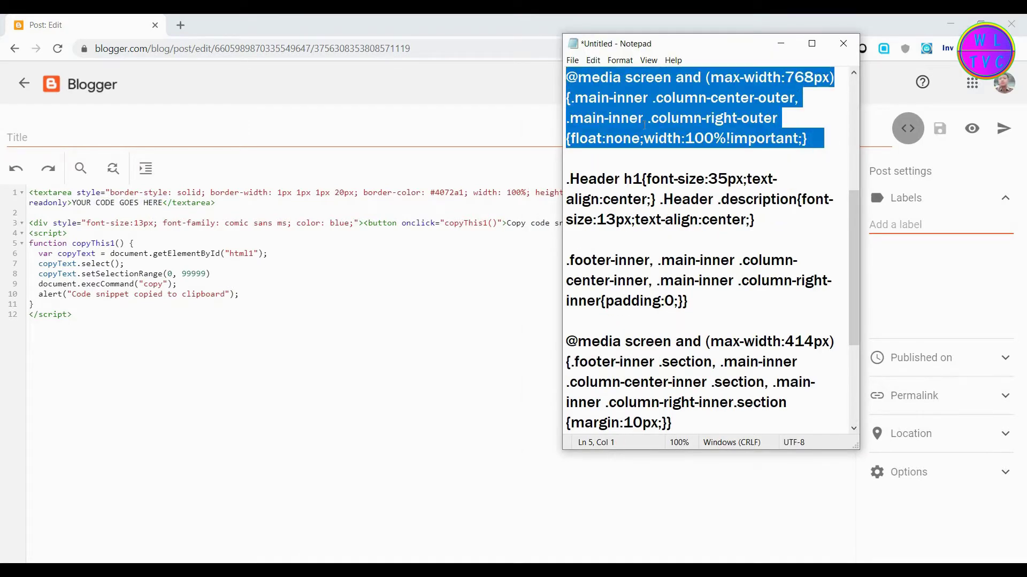
{"action": "right_click", "coordinate": [632, 106]}
{"action": "left_click", "coordinate": [660, 144]}
{"action": "left_click", "coordinate": [782, 43]}
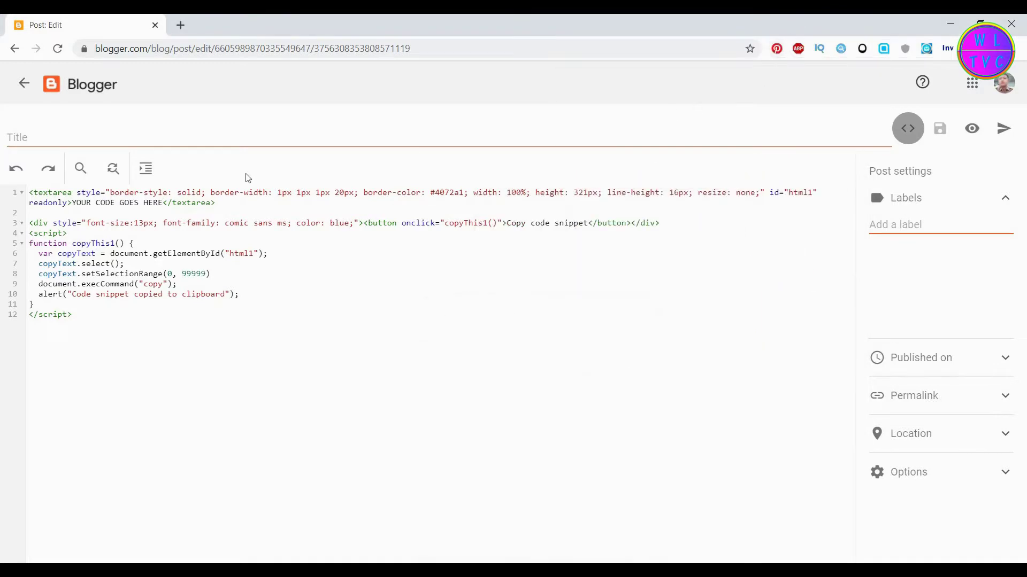
Replace the YOUR CODE GOES HERE placeholder with the copied CSS media query
{"action": "left_click_drag", "start_coordinate": [166, 201], "coordinate": [72, 201]}
{"action": "key", "text": "Delete"}
{"action": "right_click", "coordinate": [72, 203]}
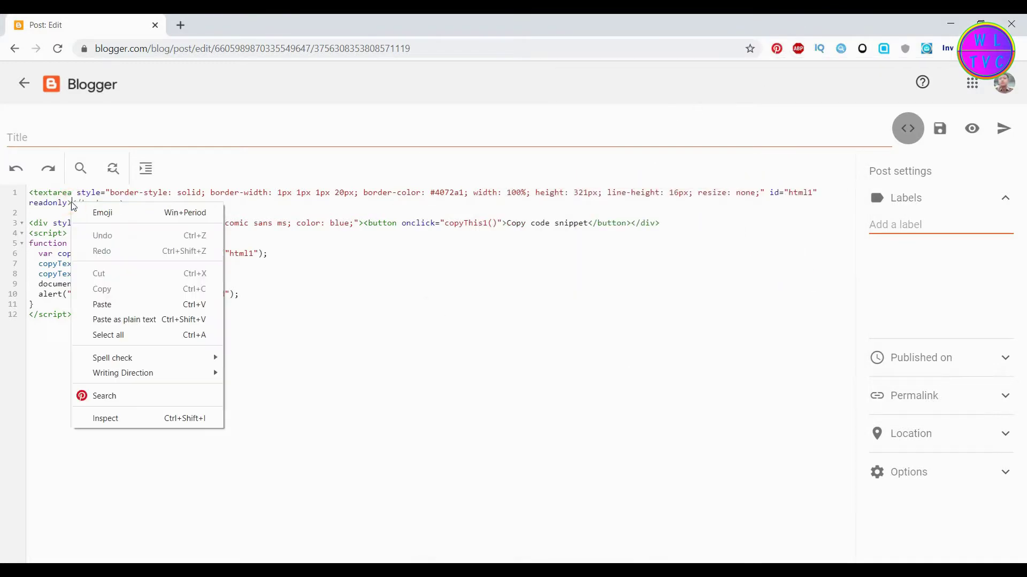
{"action": "left_click", "coordinate": [102, 305]}
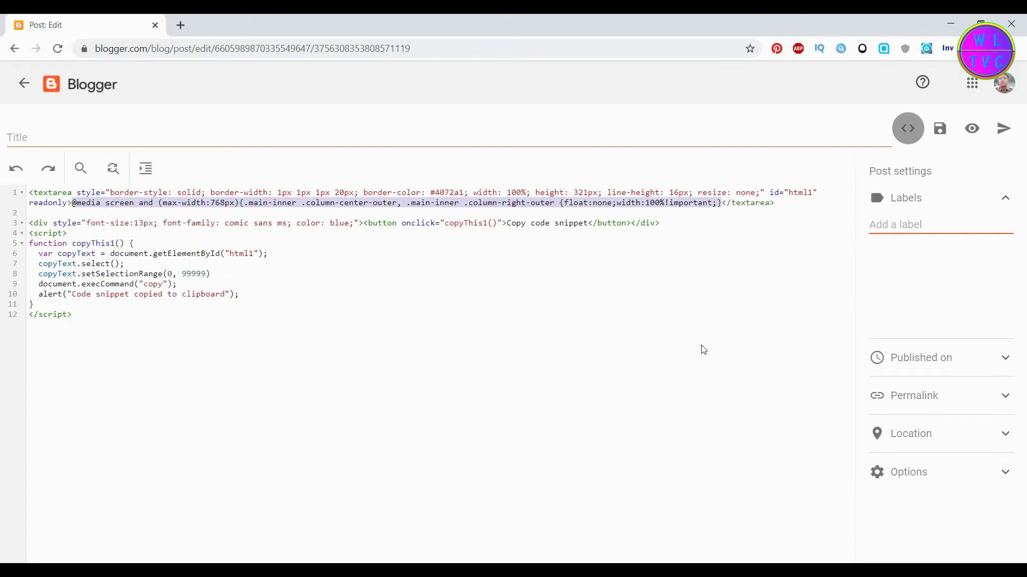
{"action": "left_click", "coordinate": [714, 294]}
Title the post 'Test', then publish it and confirm
{"action": "left_click", "coordinate": [166, 142]}
{"action": "type", "text": "Test"}
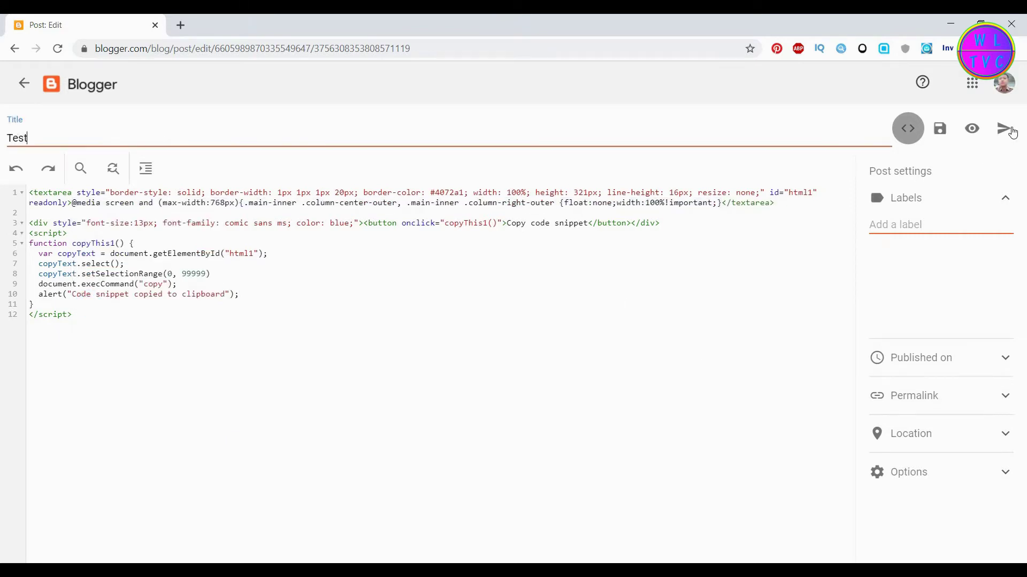
{"action": "left_click", "coordinate": [1002, 129]}
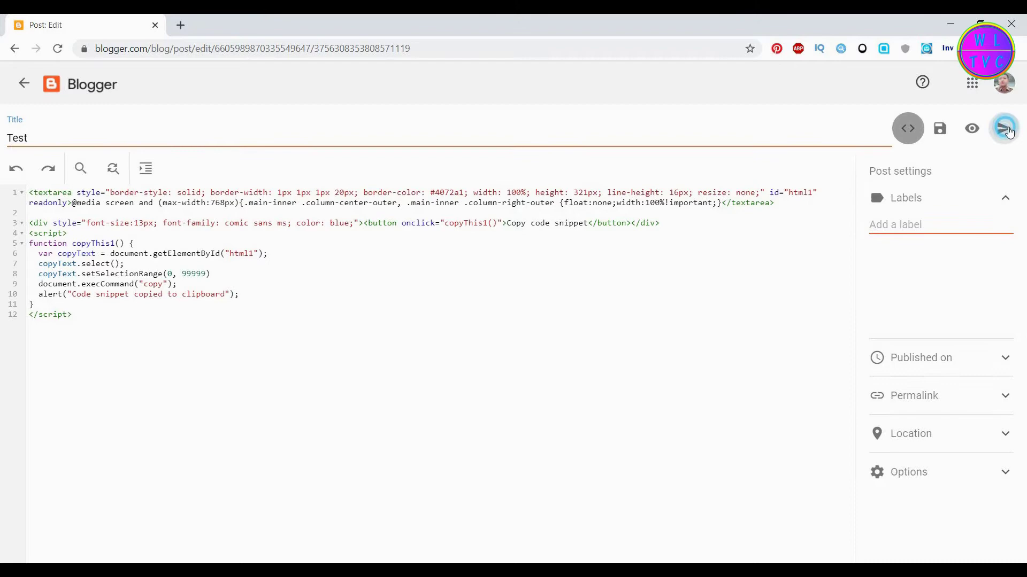
{"action": "left_click", "coordinate": [578, 350]}
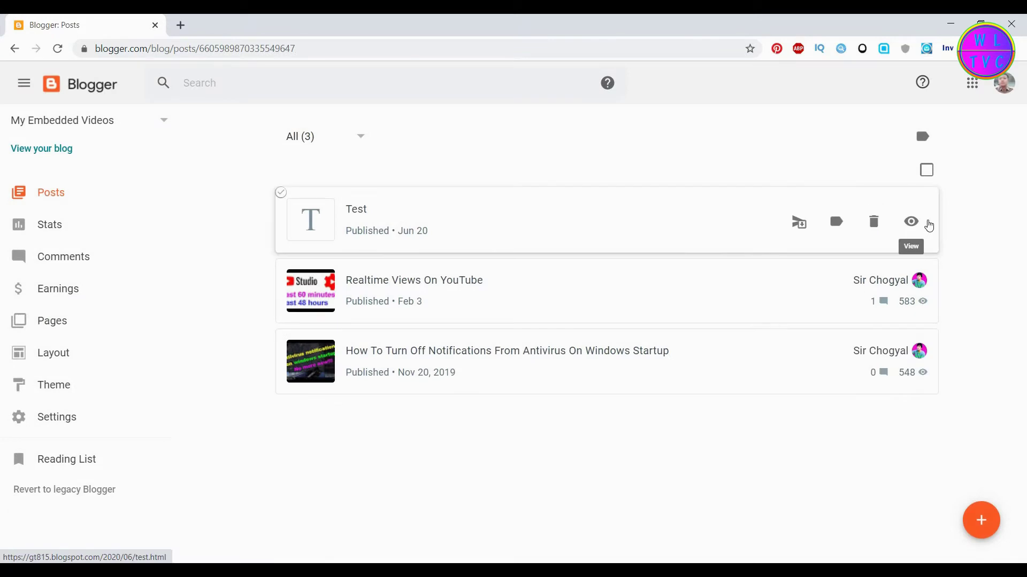
View the live Test post and check that Copy code snippet copies the CSS, dismissing the alert
{"action": "left_click", "coordinate": [912, 223]}
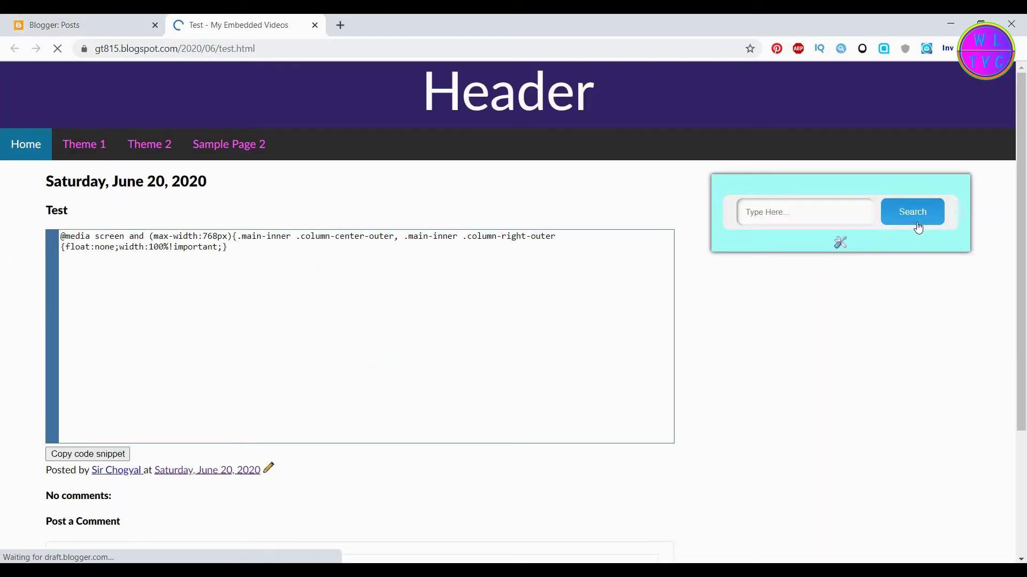
{"action": "left_click", "coordinate": [100, 457]}
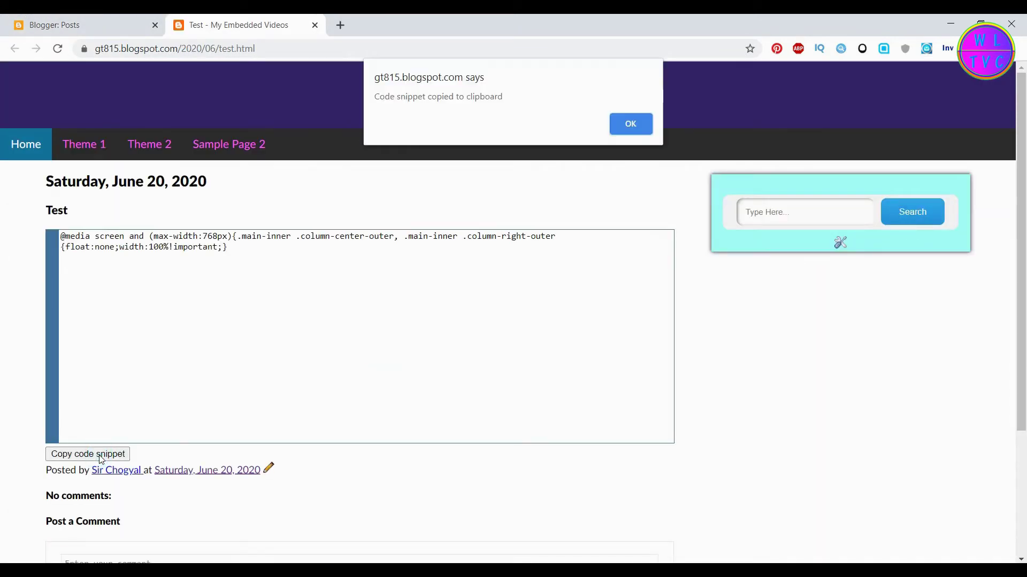
{"action": "left_click", "coordinate": [630, 122]}
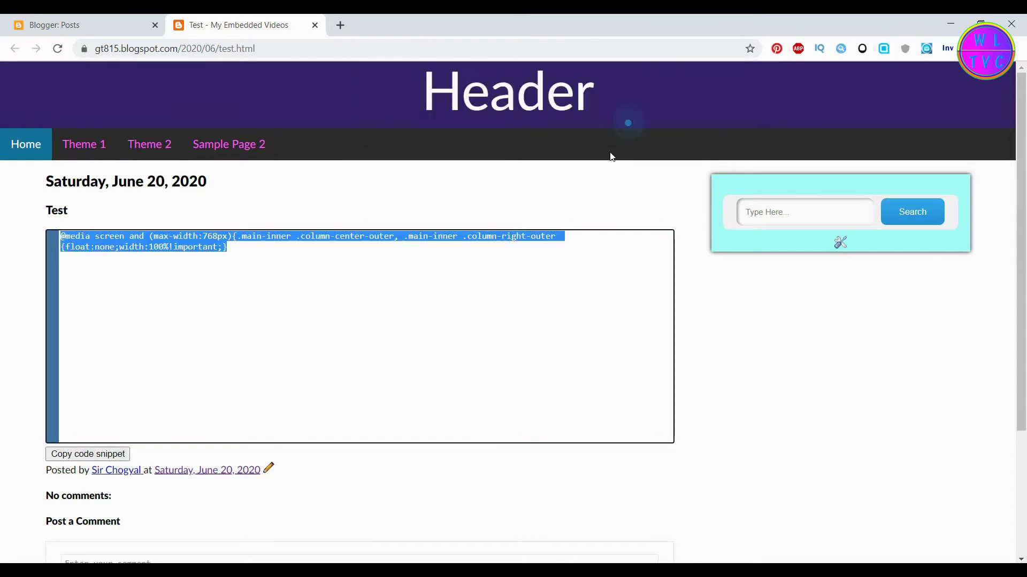
{"action": "left_click", "coordinate": [337, 307]}
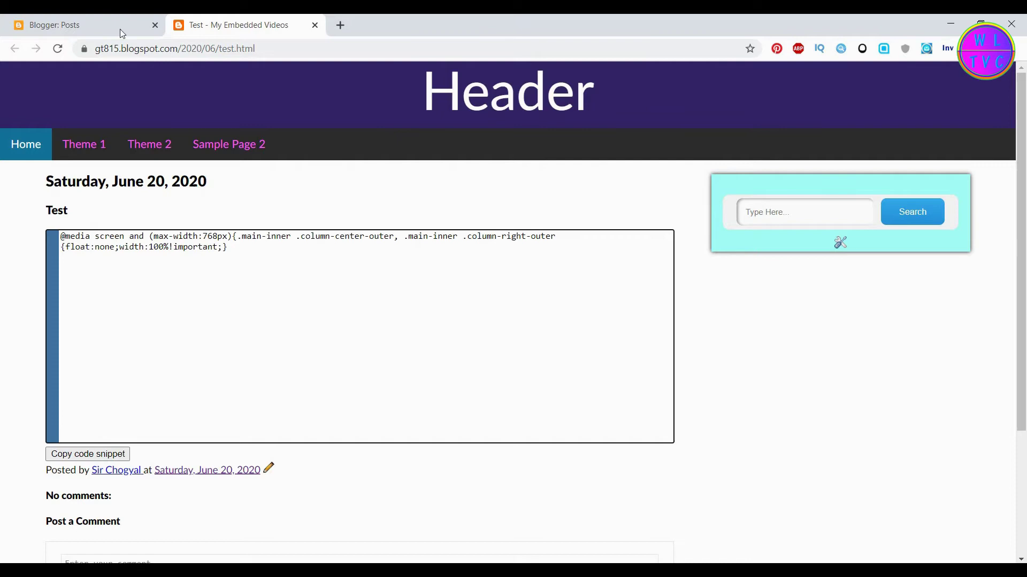
Open the Test post, change the textarea height from 321 to 45, and update it
{"action": "left_click", "coordinate": [81, 24]}
{"action": "left_click", "coordinate": [382, 219]}
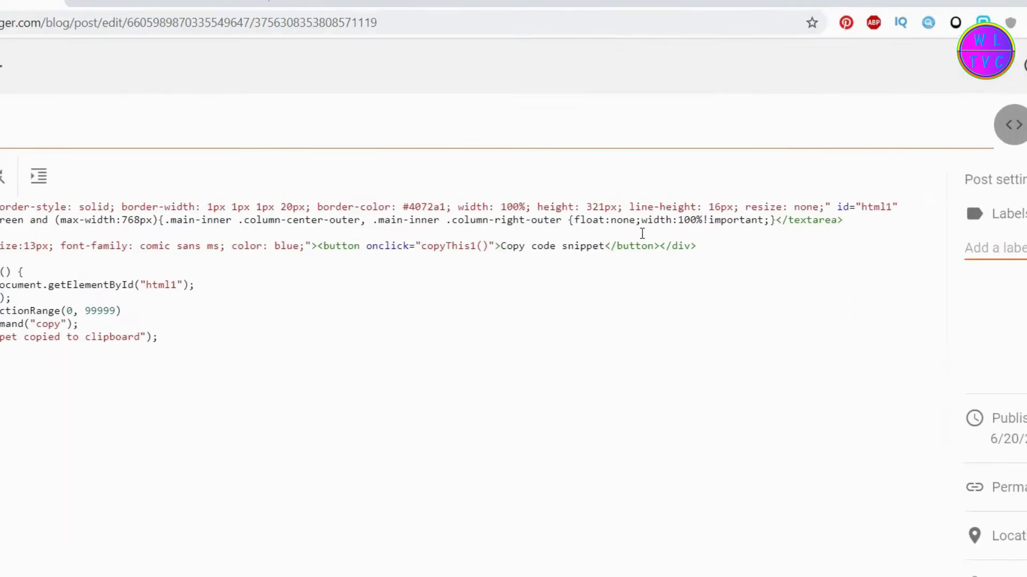
{"action": "double_click", "coordinate": [637, 243]}
{"action": "type", "text": "4"}
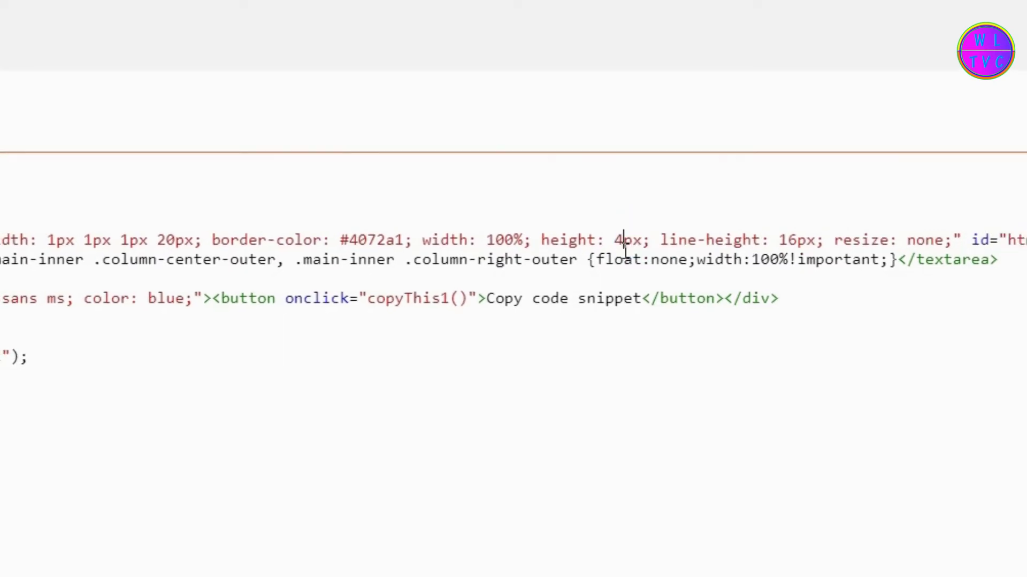
{"action": "type", "text": "5"}
{"action": "left_click", "coordinate": [996, 126]}
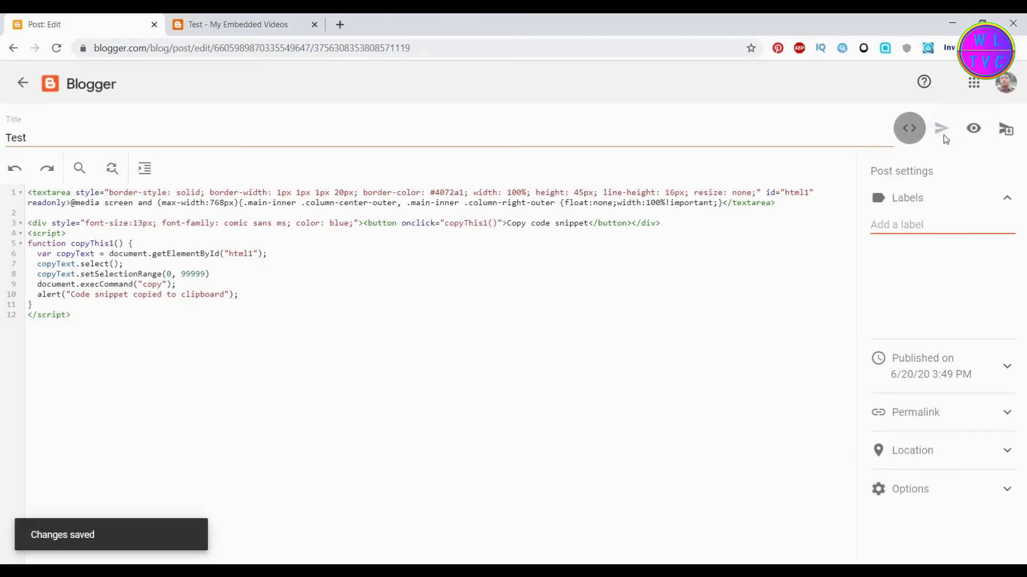
Reload the live Test post, then shrink and re-maximize the browser window
{"action": "left_click", "coordinate": [265, 24]}
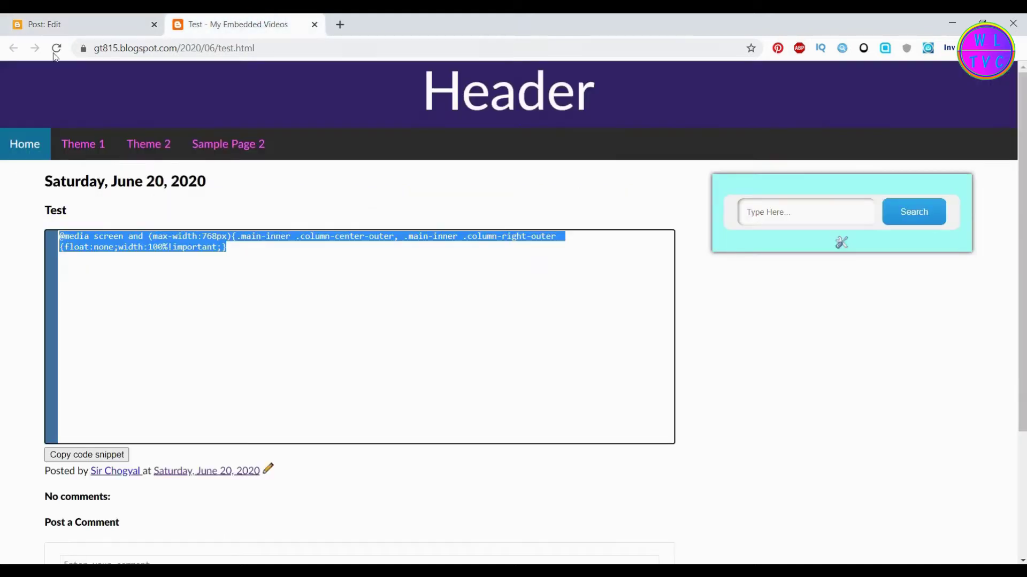
{"action": "left_click", "coordinate": [56, 48]}
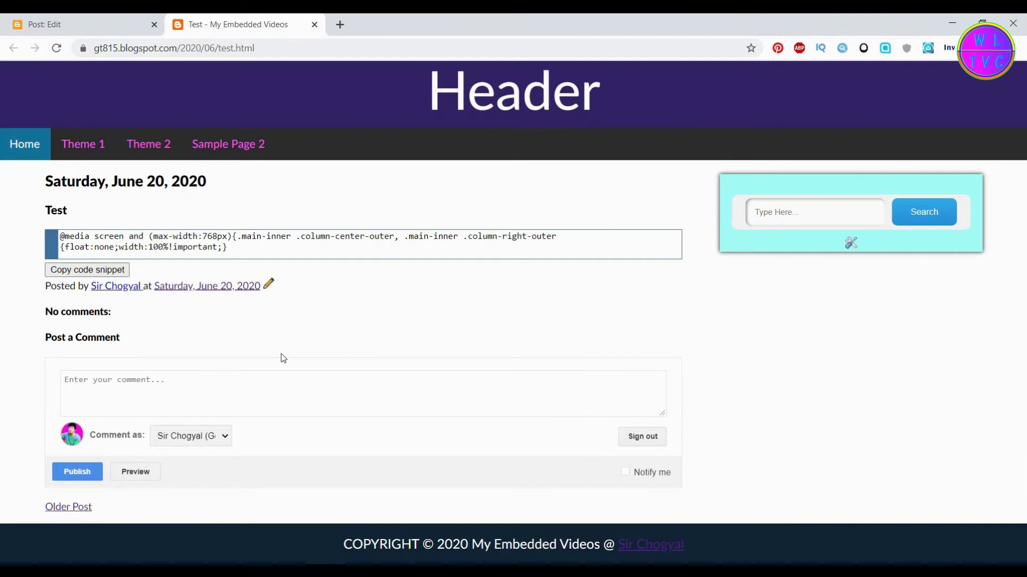
{"action": "left_click", "coordinate": [980, 24]}
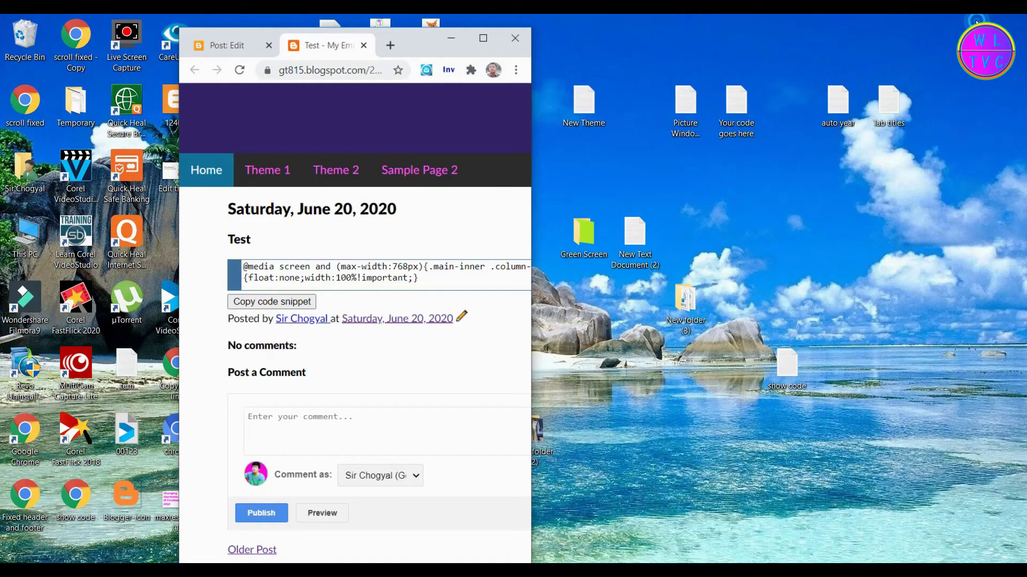
{"action": "left_click", "coordinate": [500, 69]}
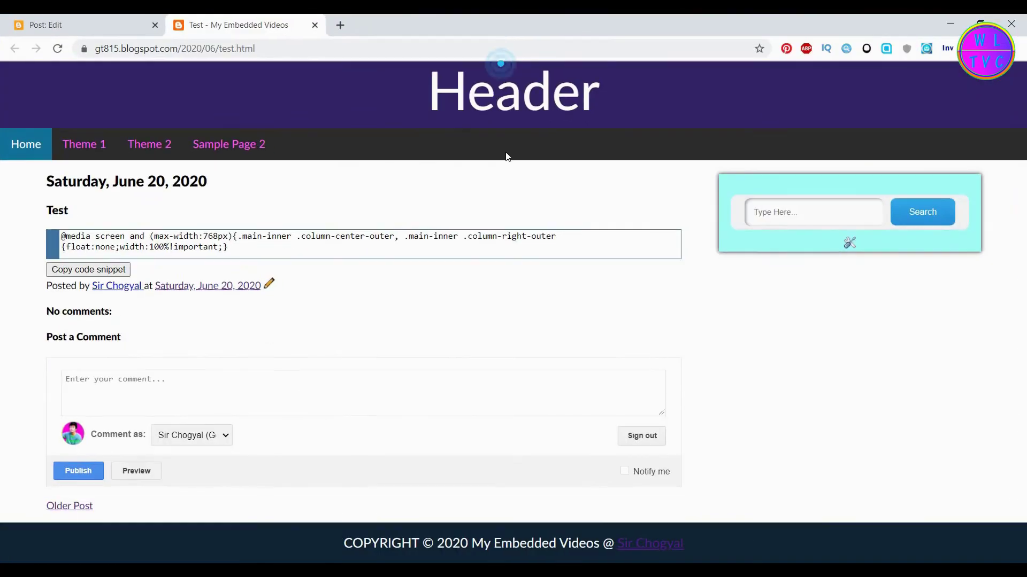
Copy the snippet with its button, dismiss the alert, and return to the post editor
{"action": "left_click", "coordinate": [88, 270]}
{"action": "left_click", "coordinate": [630, 123]}
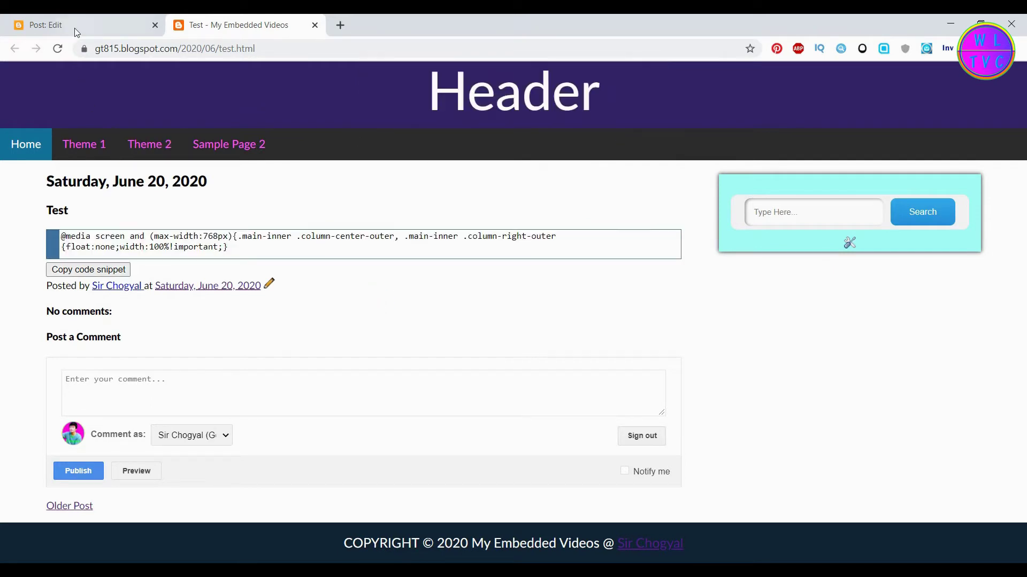
{"action": "left_click", "coordinate": [46, 24]}
Duplicate the whole snippet code block below the script
{"action": "mouse_move", "coordinate": [89, 315]}
{"action": "left_mouse_down"}
{"action": "mouse_move", "coordinate": [2, 213]}
{"action": "mouse_move", "coordinate": [6, 196]}
{"action": "left_mouse_up"}
{"action": "right_click", "coordinate": [50, 235]}
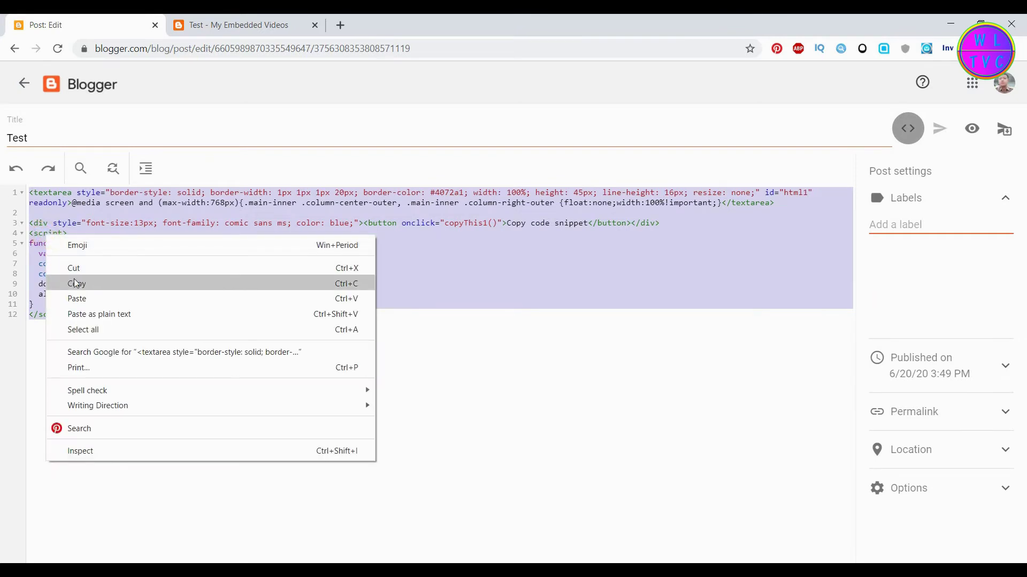
{"action": "left_click", "coordinate": [84, 282]}
{"action": "left_click", "coordinate": [73, 314]}
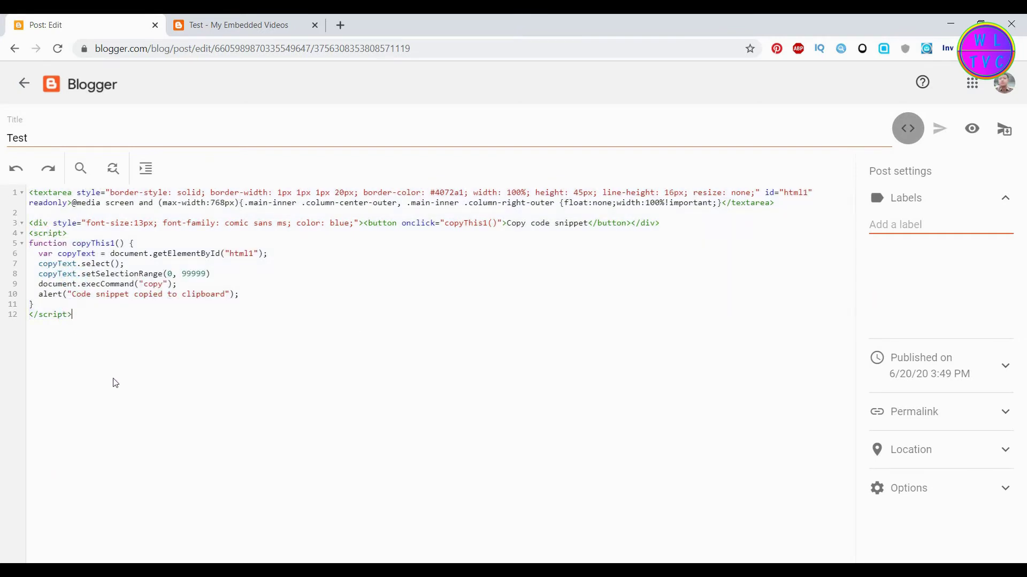
{"action": "key", "text": "Return"}
{"action": "key", "text": "Return"}
{"action": "key", "text": "ctrl+v"}
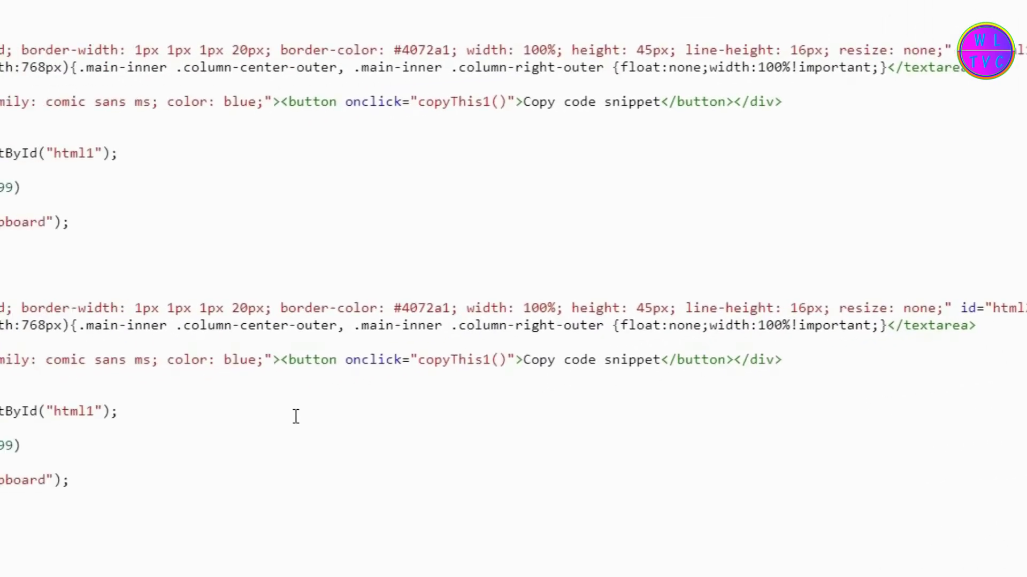
Rename the duplicate block's html1 to html2 and copyThis1 to copyThis2
{"action": "key", "text": "BackSpace"}
{"action": "type", "text": "2"}
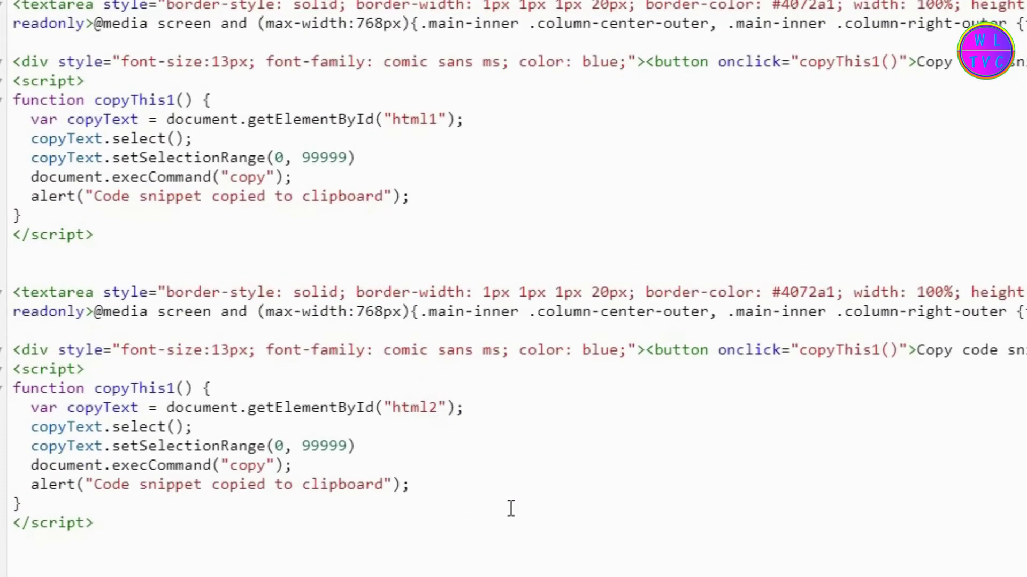
{"action": "left_click", "coordinate": [882, 350]}
{"action": "key", "text": "BackSpace"}
{"action": "type", "text": "2"}
{"action": "left_click", "coordinate": [794, 351]}
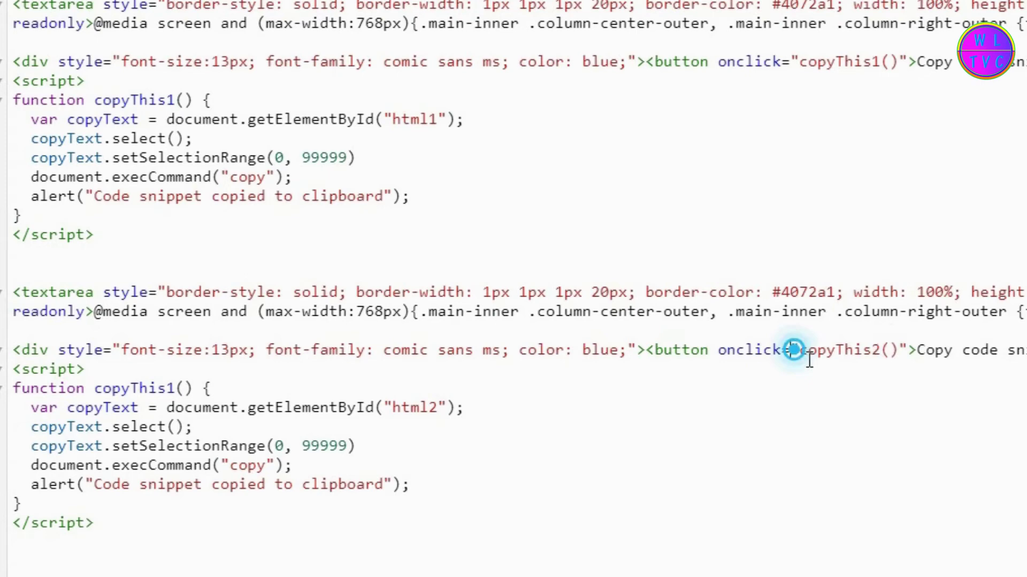
{"action": "double_click", "coordinate": [795, 350]}
{"action": "left_click", "coordinate": [229, 372]}
{"action": "left_click_drag", "start_coordinate": [183, 389], "coordinate": [175, 389]}
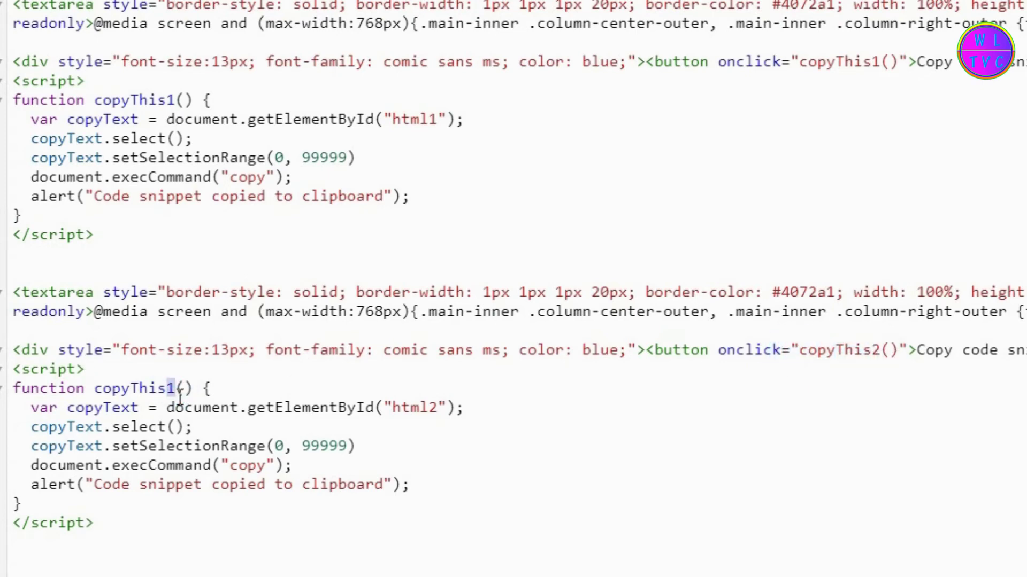
{"action": "type", "text": "2"}
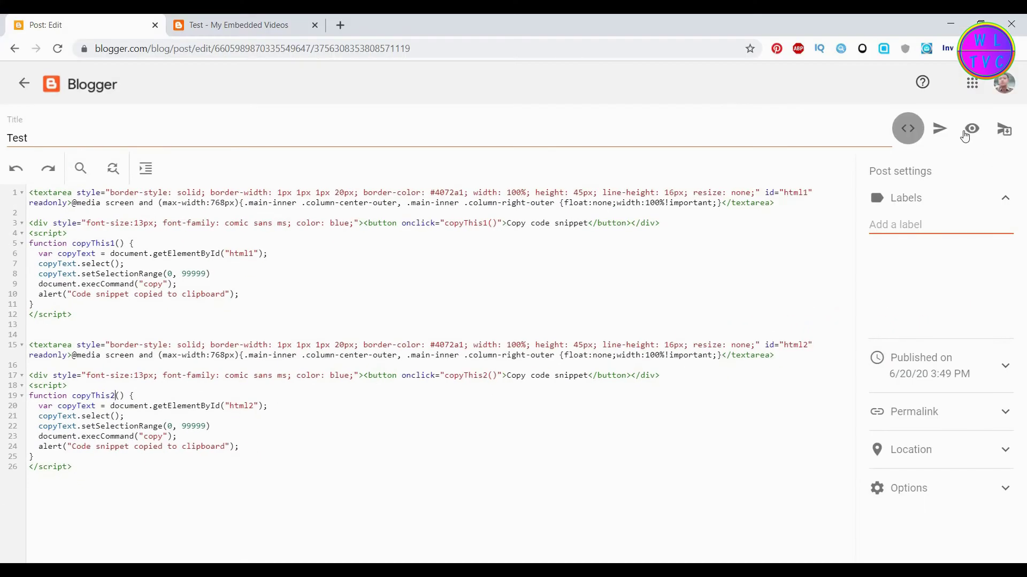
Update the post and reload the live Test page to show both code boxes
{"action": "left_click", "coordinate": [939, 129]}
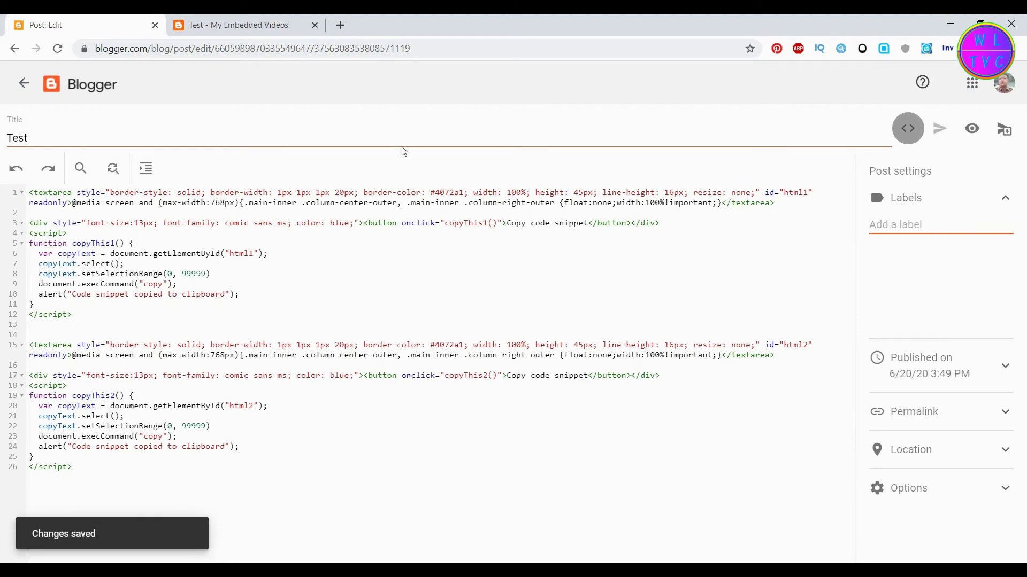
{"action": "left_click", "coordinate": [238, 25]}
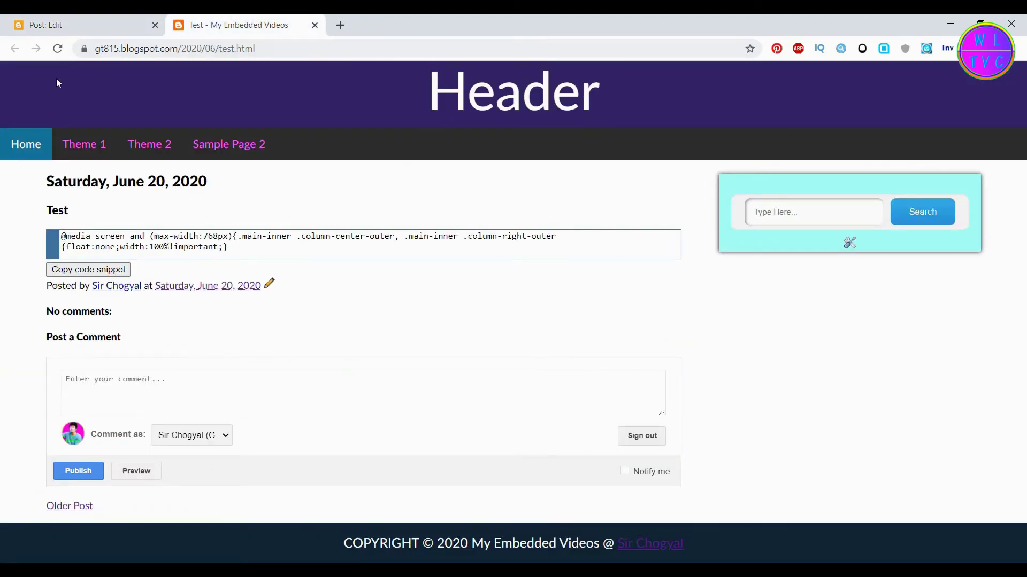
{"action": "left_click", "coordinate": [59, 49]}
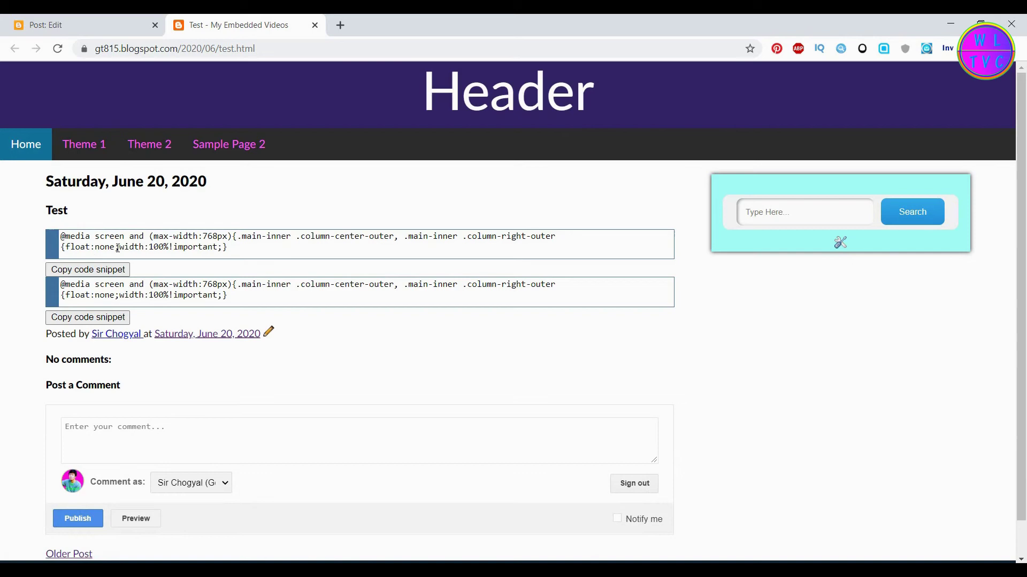
Add a <br/> line break between the two snippet blocks and update the post
{"action": "left_click", "coordinate": [81, 24]}
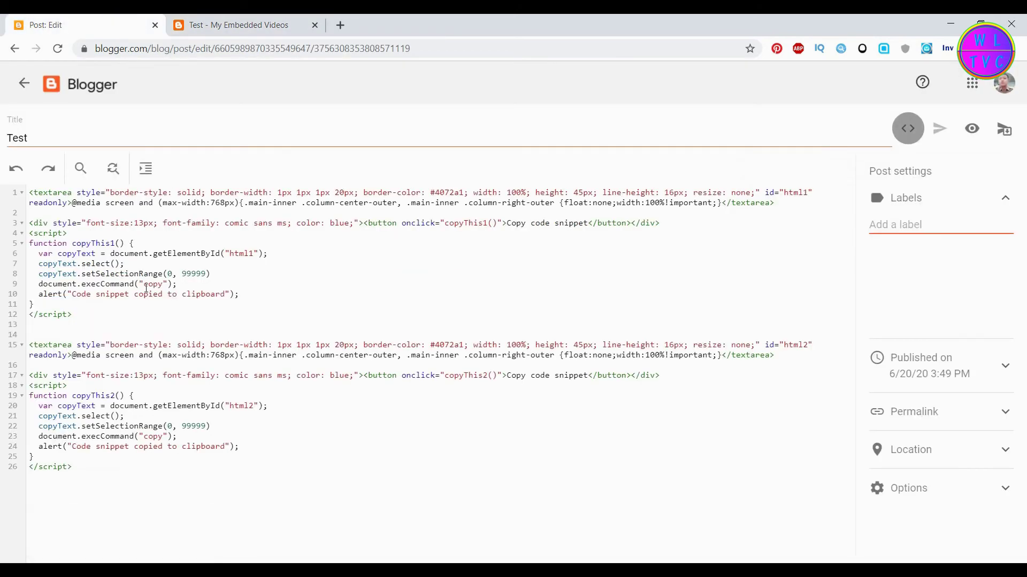
{"action": "left_click", "coordinate": [47, 328]}
{"action": "key", "text": "Return"}
{"action": "type", "text": "br/>"}
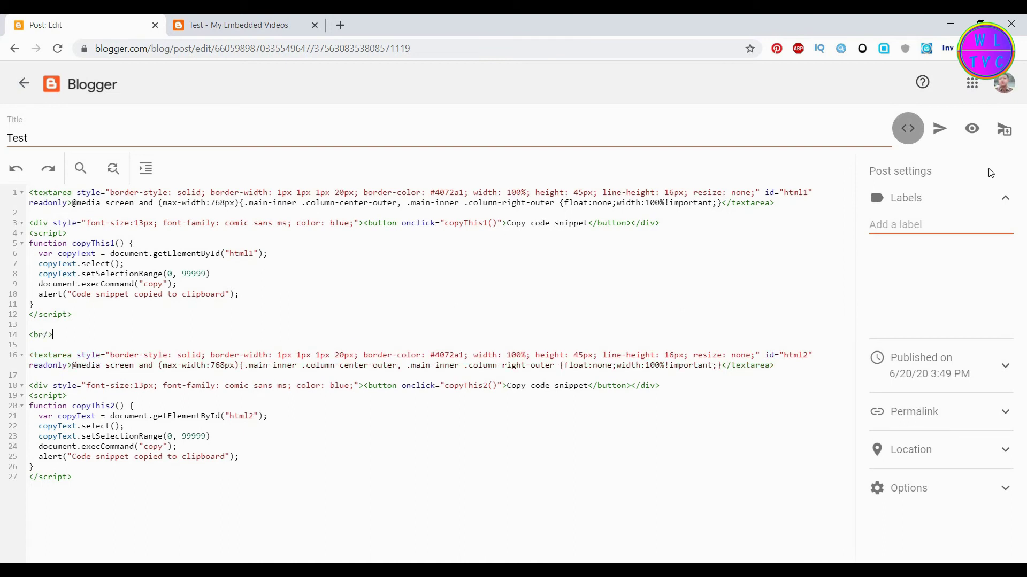
{"action": "left_click", "coordinate": [939, 129]}
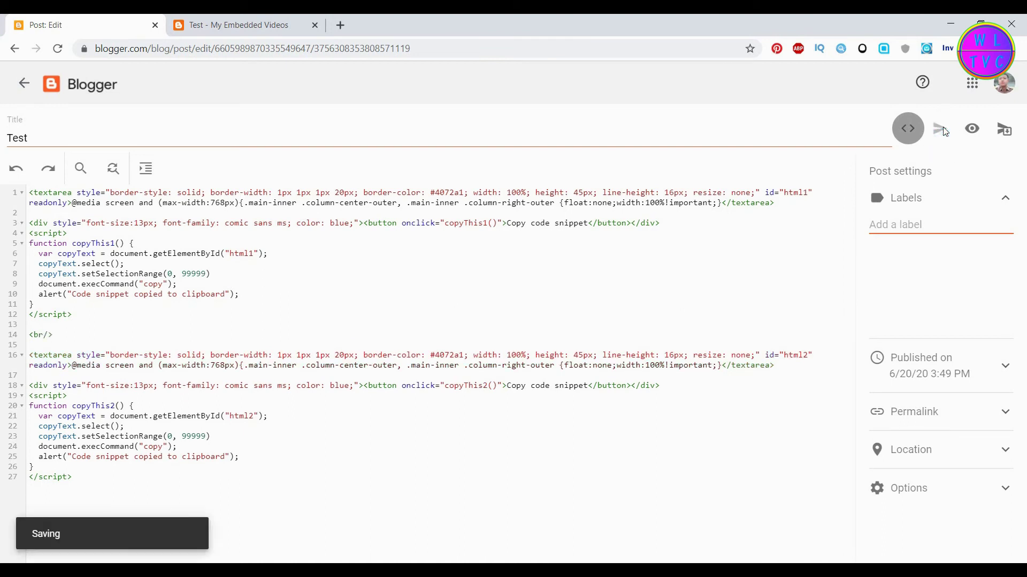
Reload the live Test page and test both Copy code snippet buttons, dismissing each alert
{"action": "left_click", "coordinate": [240, 24]}
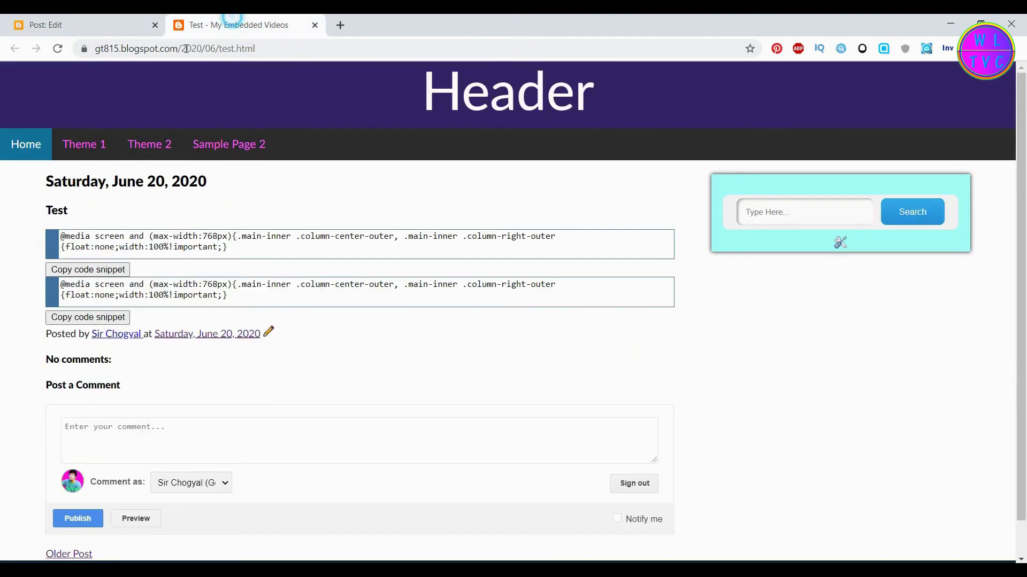
{"action": "left_click", "coordinate": [58, 48]}
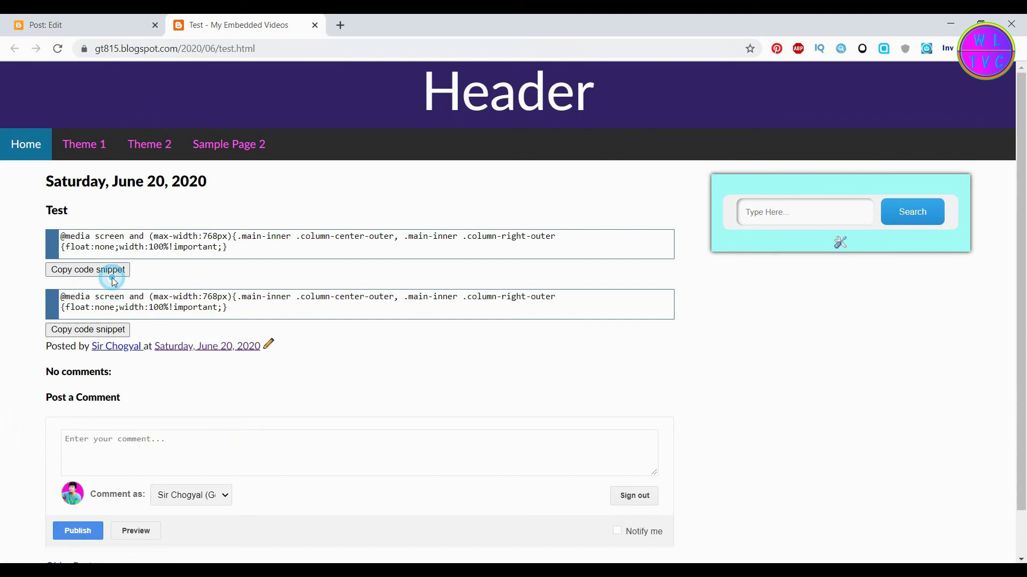
{"action": "left_click", "coordinate": [88, 269]}
{"action": "left_click", "coordinate": [629, 123]}
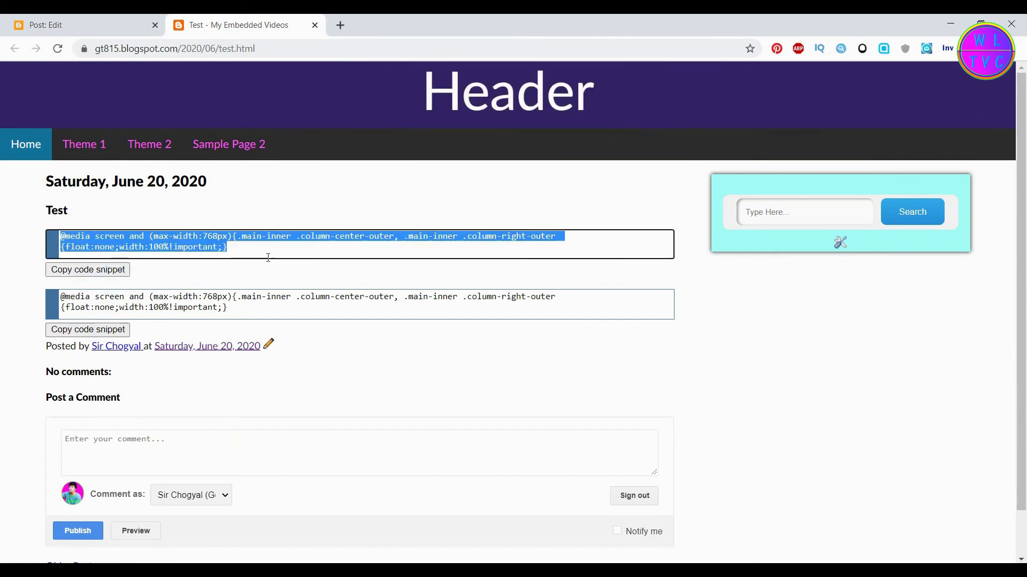
{"action": "left_click", "coordinate": [87, 330]}
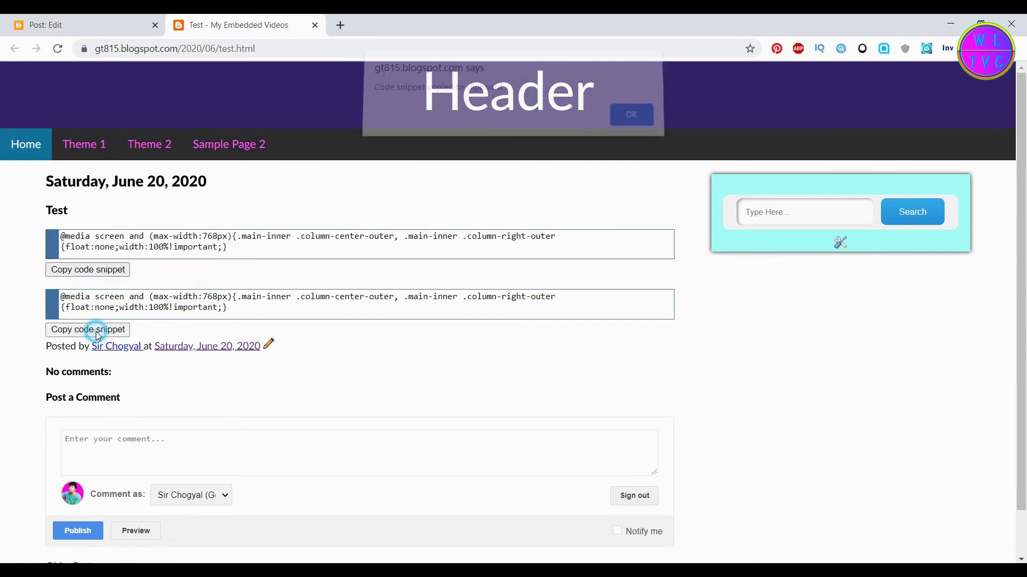
{"action": "left_click", "coordinate": [630, 123]}
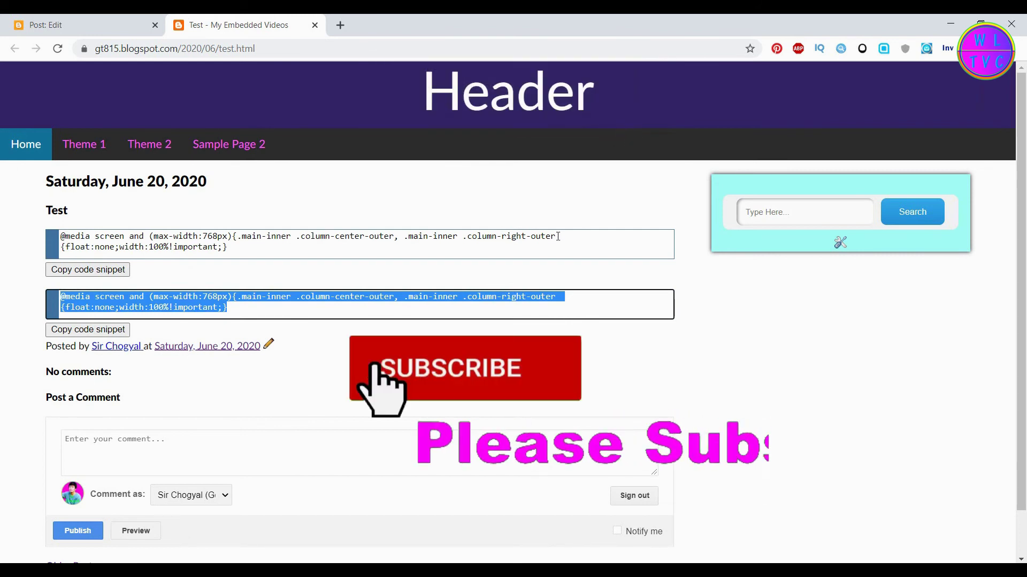
{"action": "left_click", "coordinate": [228, 307]}
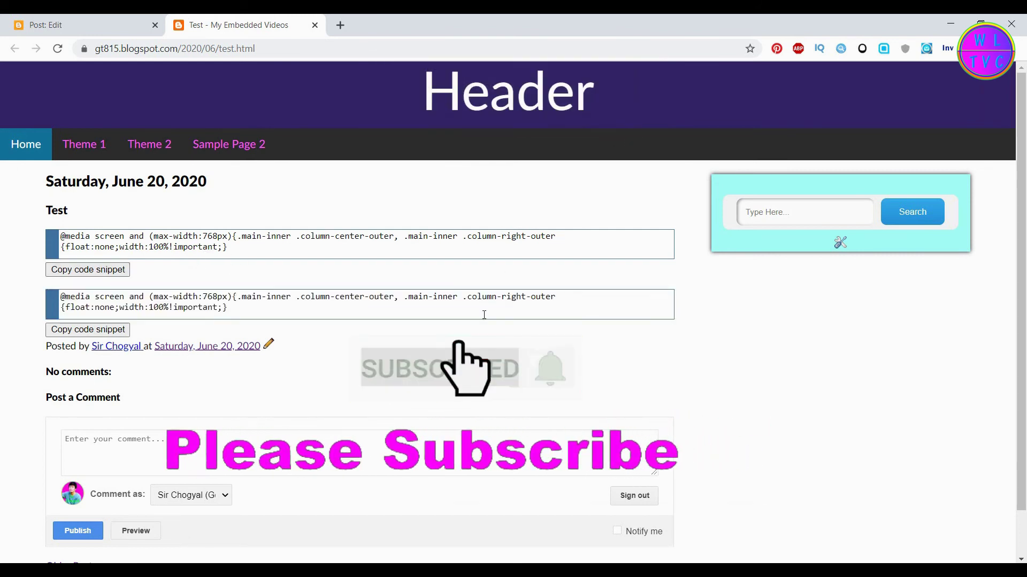